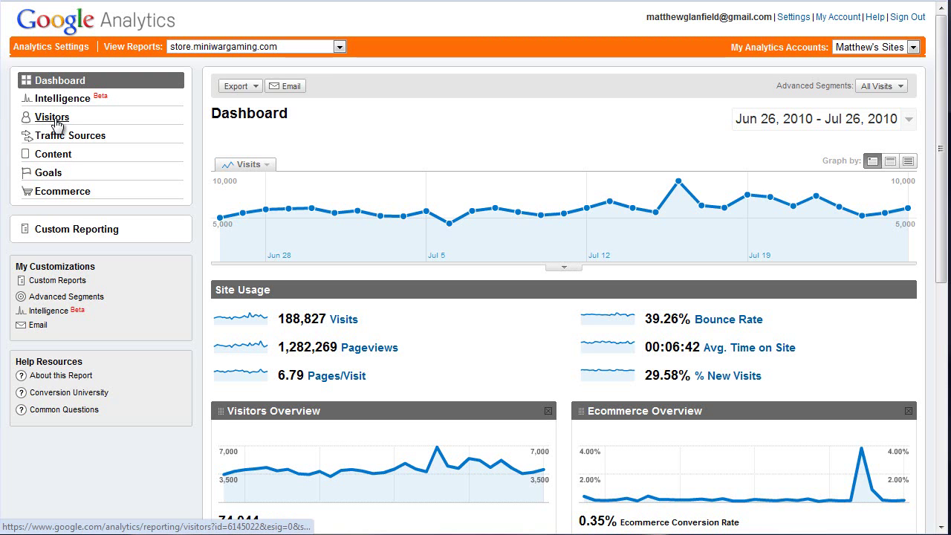
Step: Open the Visitors overview report and look through its visit statistics and technical profile
click(55, 122)
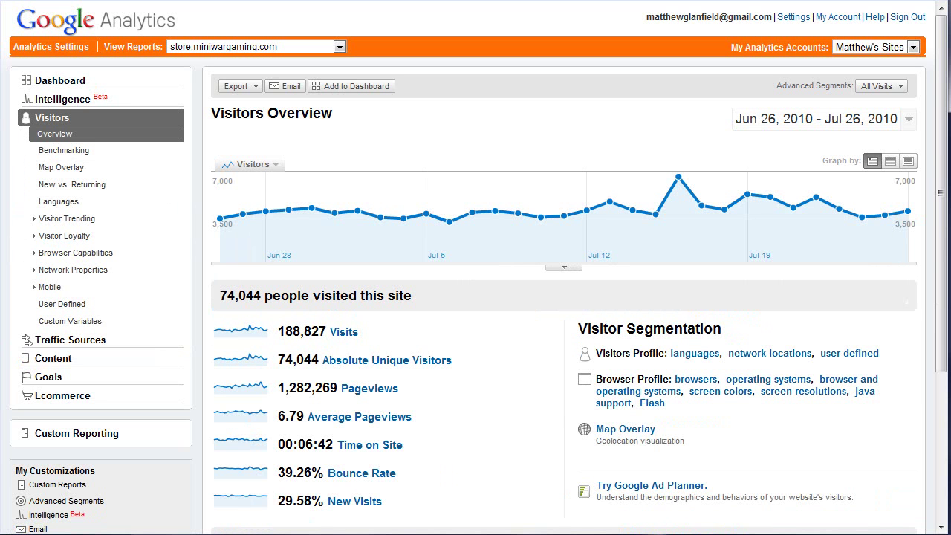
scroll(934, 220, down, 2)
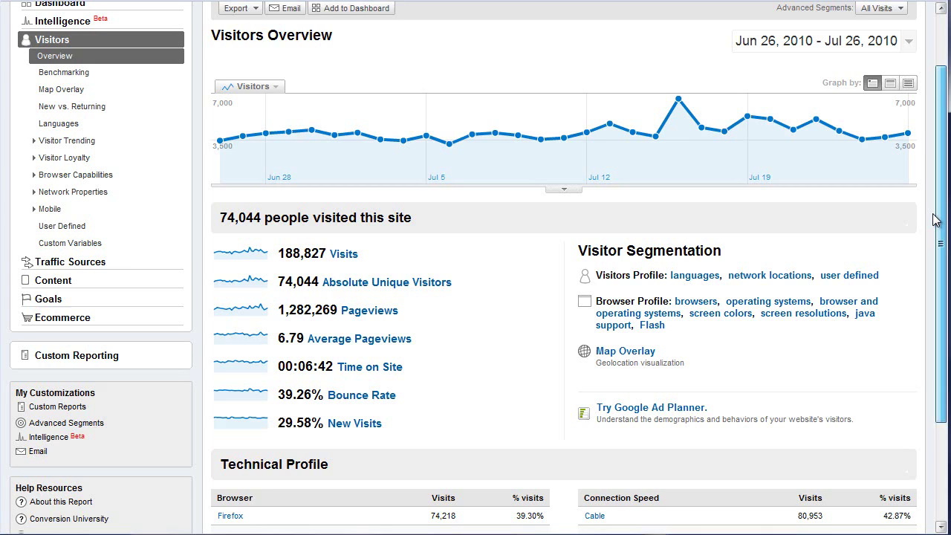
scroll(935, 220, down, 3)
scroll(935, 220, up, 2)
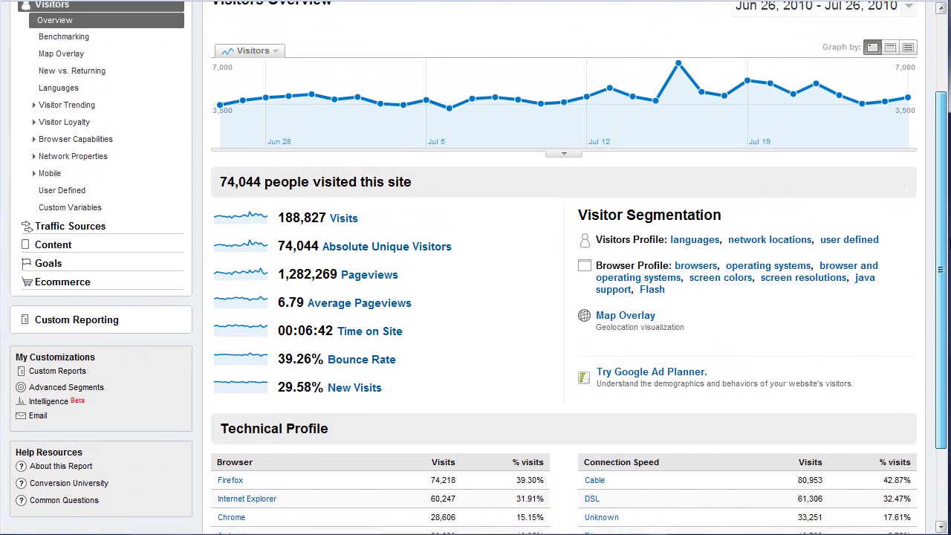
scroll(946, 201, up, 2)
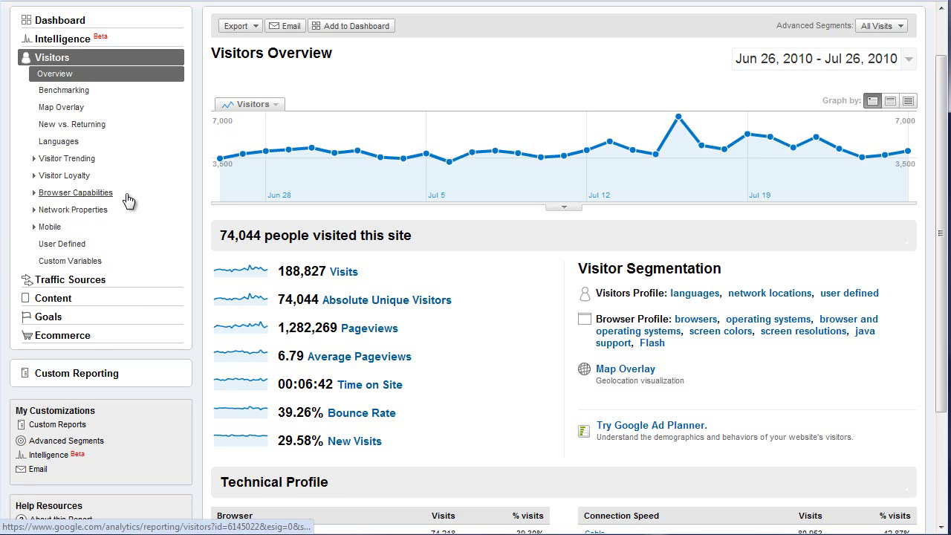
Step: Open the Screen Resolutions report under Browser Capabilities and show 25 rows in its table
click(53, 193)
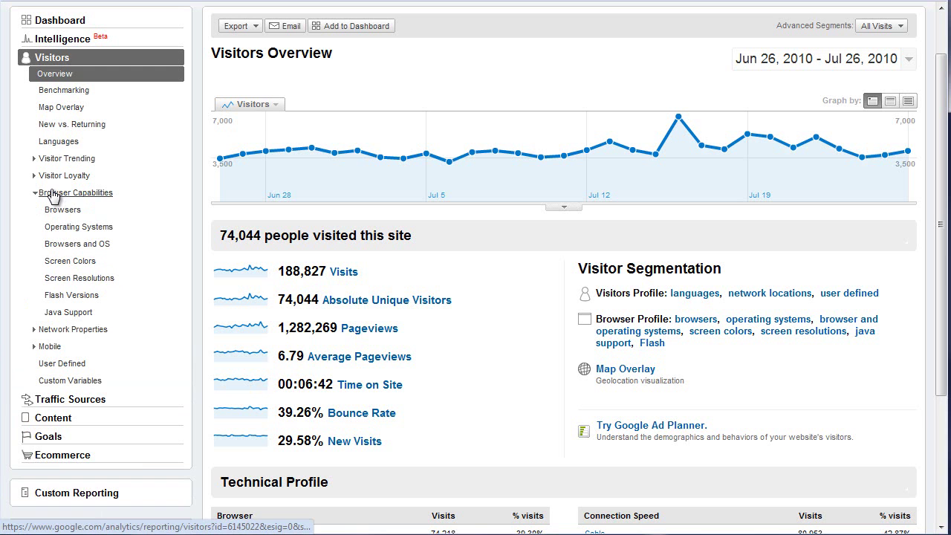
click(55, 286)
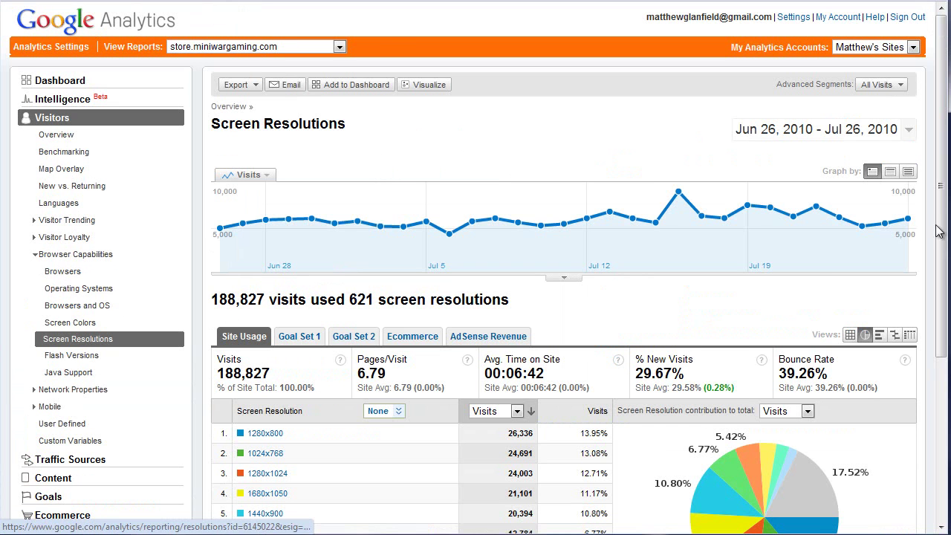
drag(941, 176, 939, 281)
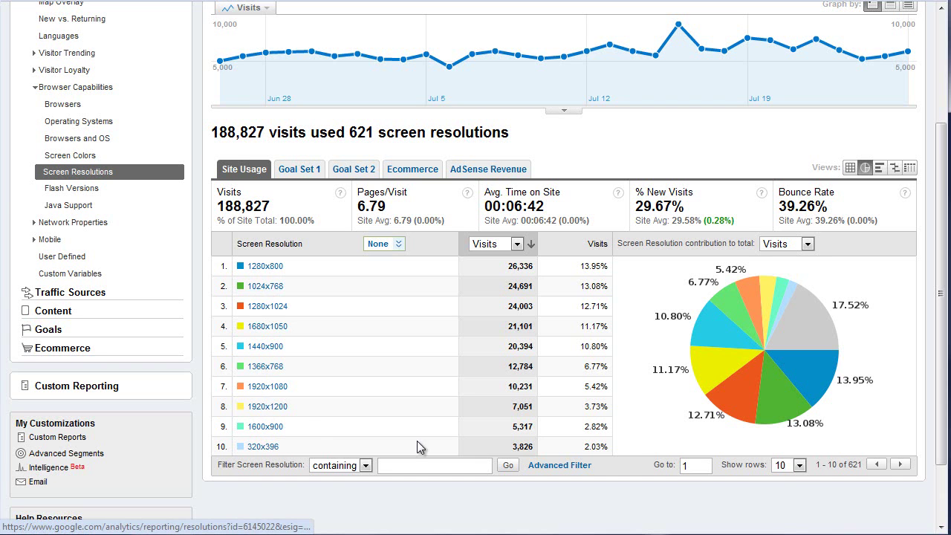
click(787, 465)
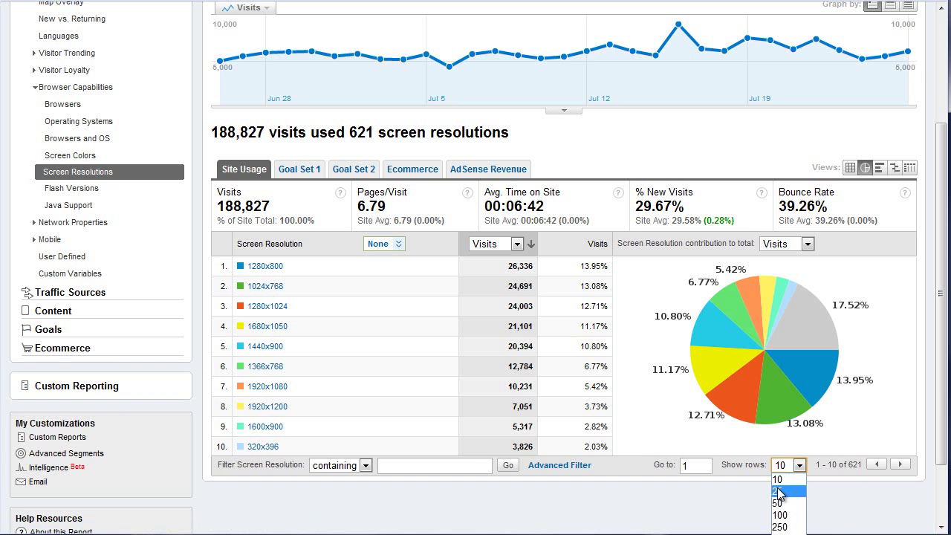
click(771, 488)
Step: Review the listed screen resolutions and their share of visits, down to the smallest ones in the table
scroll(407, 391, down, 1)
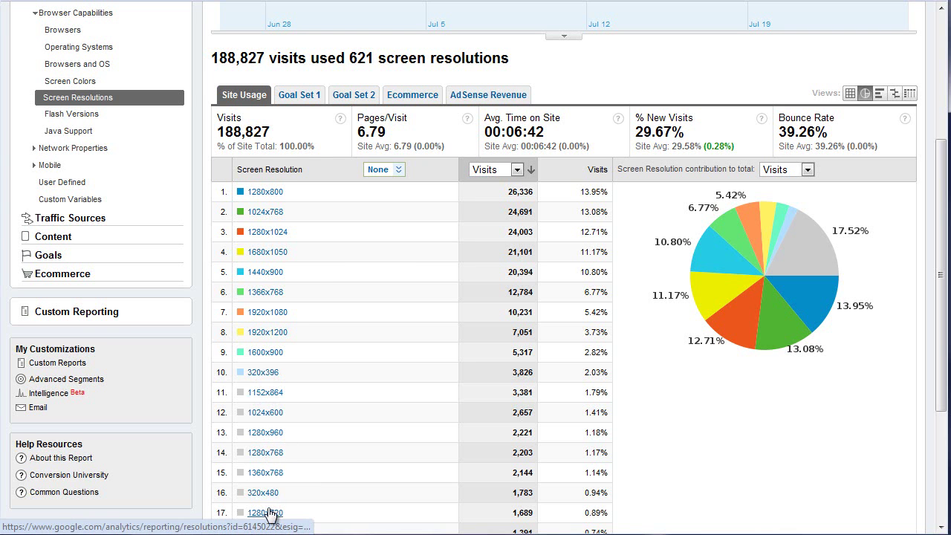
scroll(488, 338, down, 2)
scroll(488, 338, down, 1)
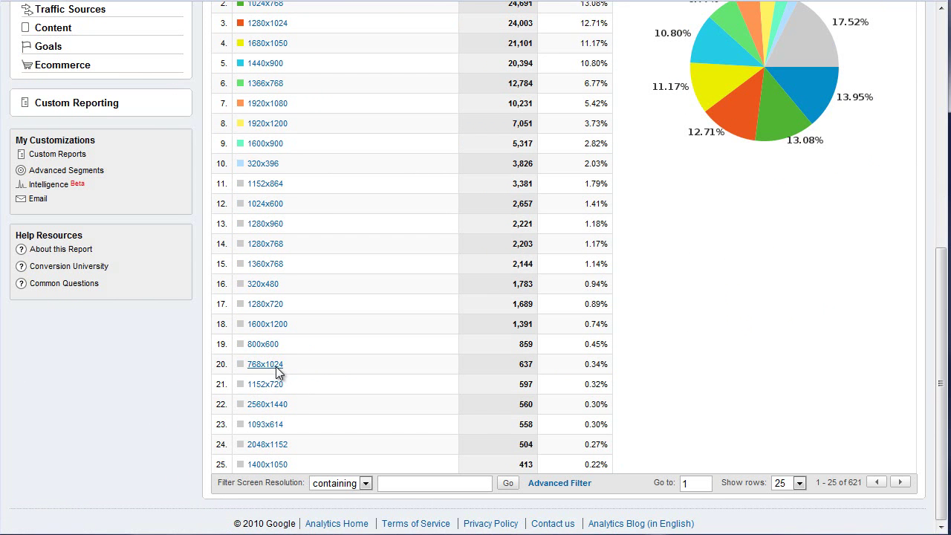
scroll(376, 347, up, 2)
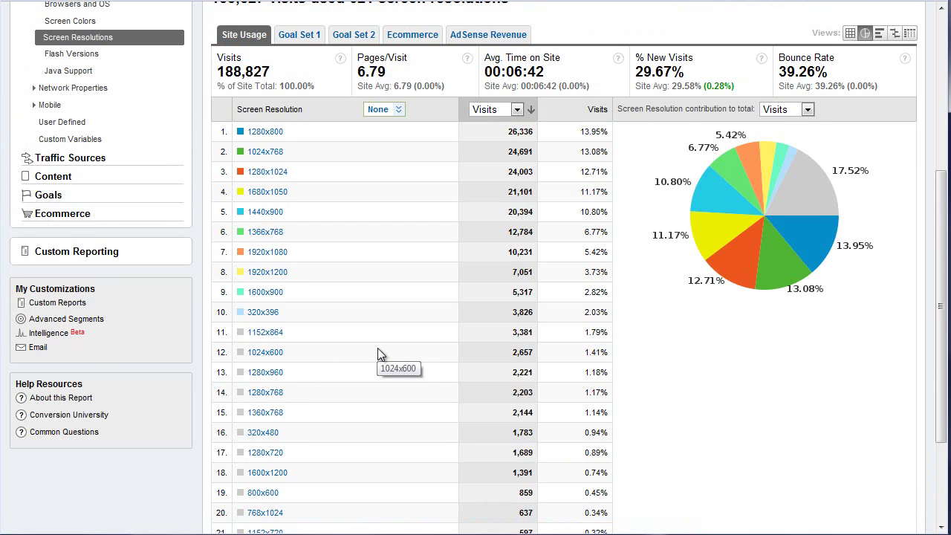
scroll(378, 347, up, 3)
scroll(378, 347, up, 2)
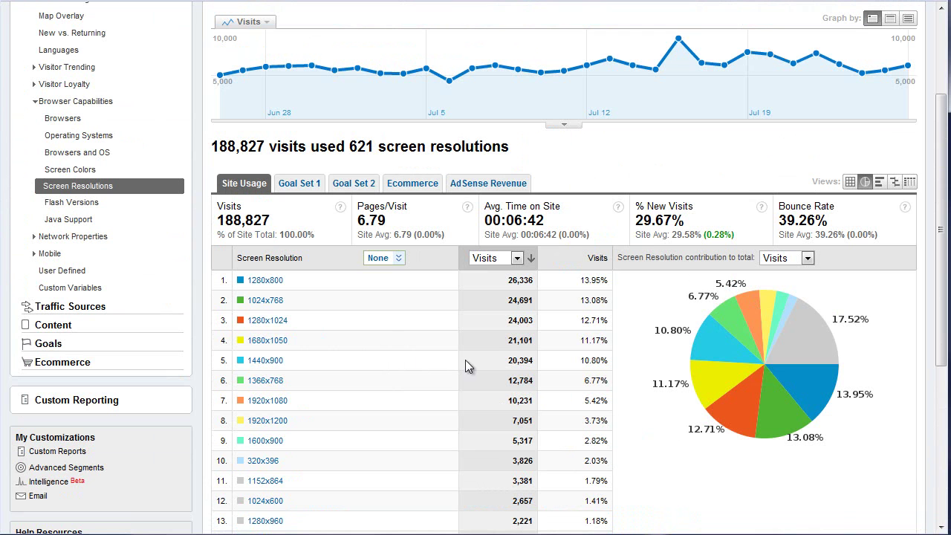
scroll(401, 335, down, 2)
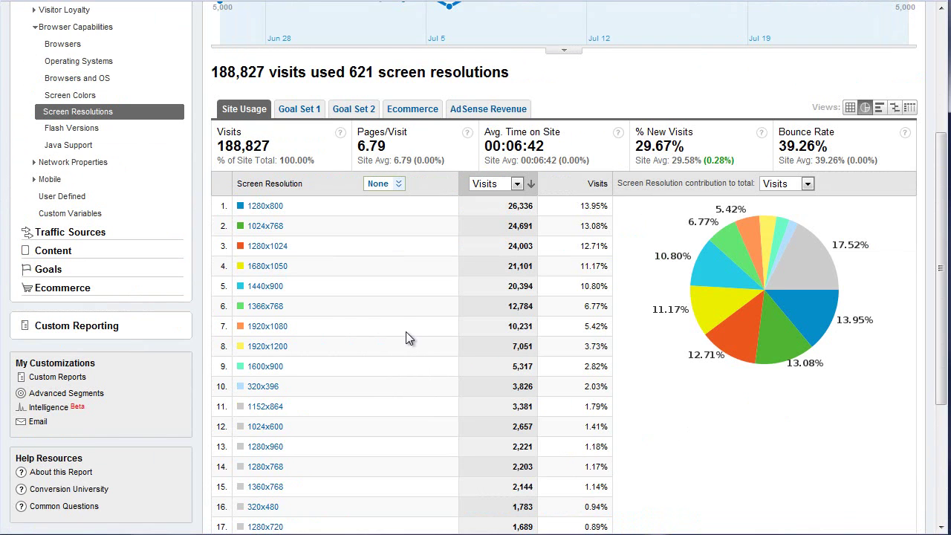
Step: Open the Operating Systems report and review the visits for each operating system, including mobile devices and consoles
scroll(405, 338, up, 4)
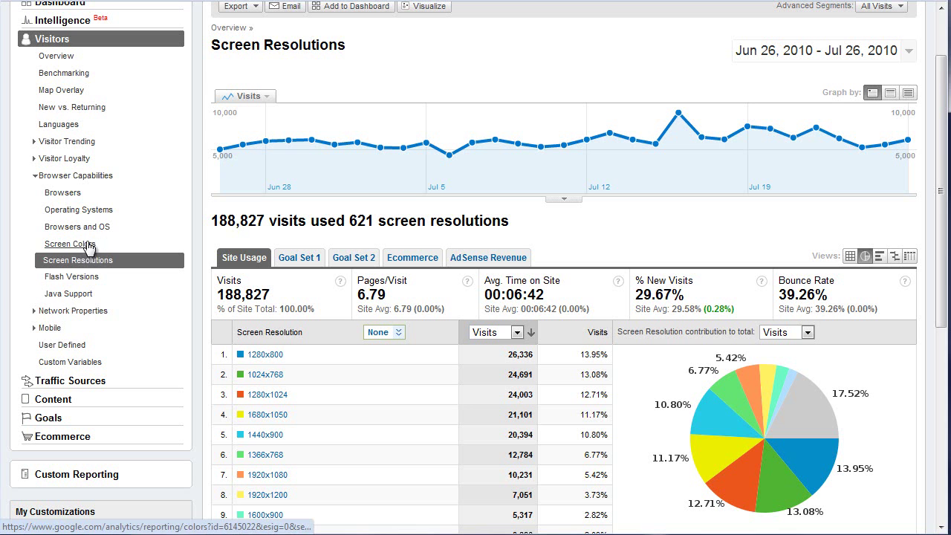
click(81, 215)
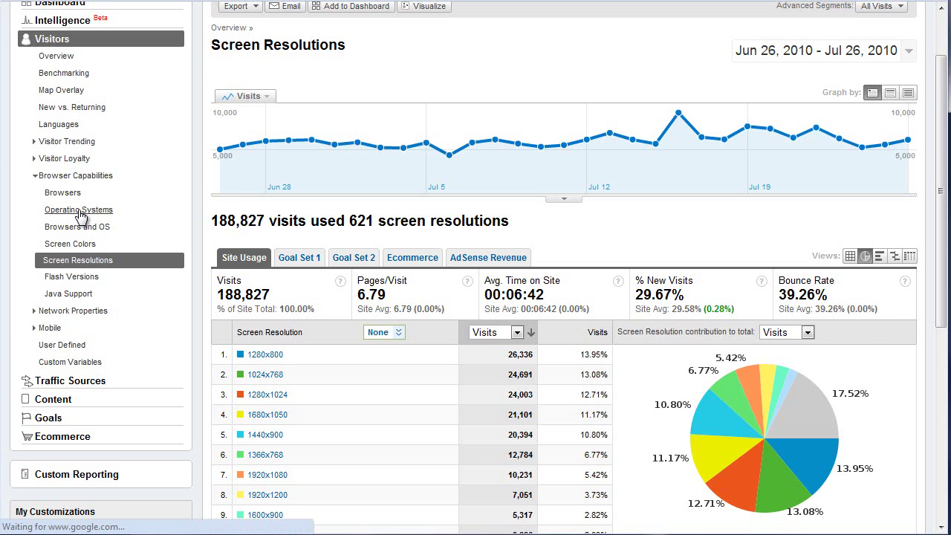
scroll(603, 475, down, 2)
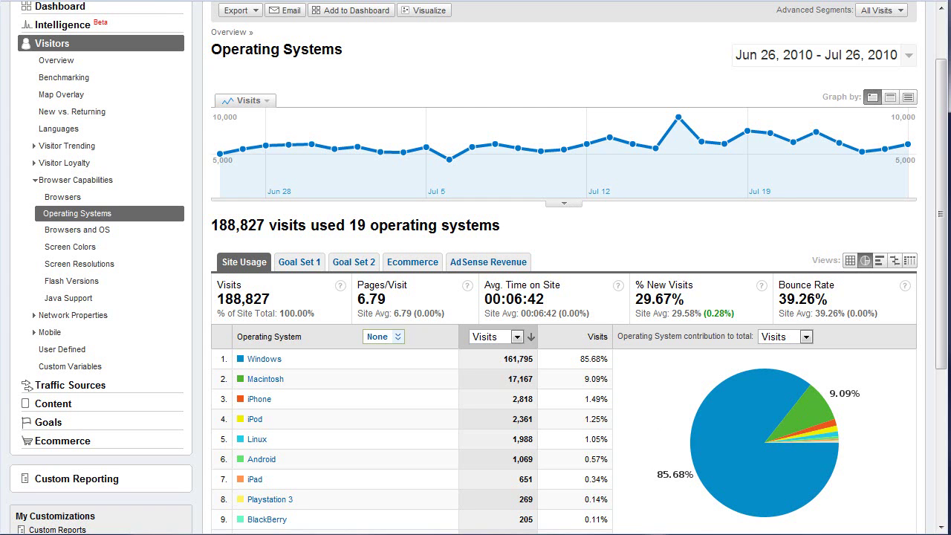
drag(580, 359, 611, 379)
click(474, 394)
scroll(606, 484, down, 2)
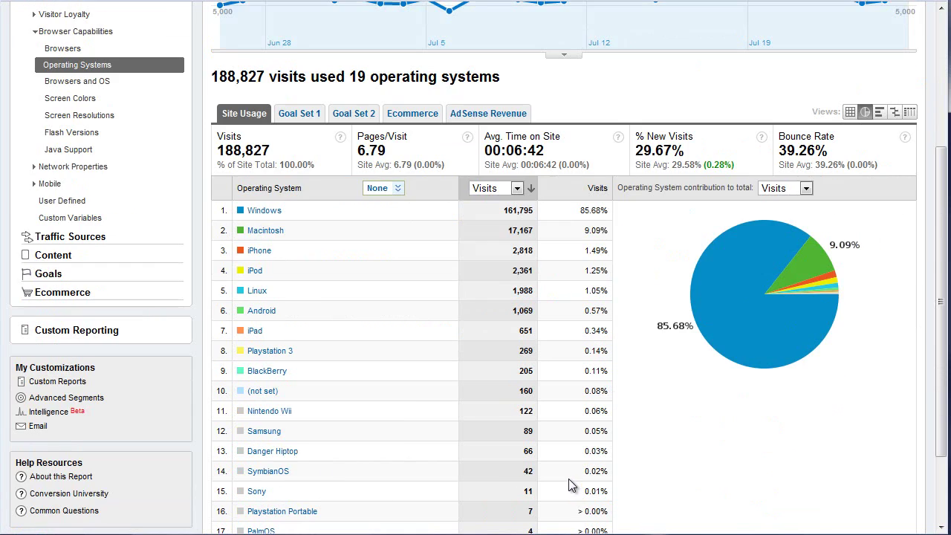
scroll(568, 478, up, 3)
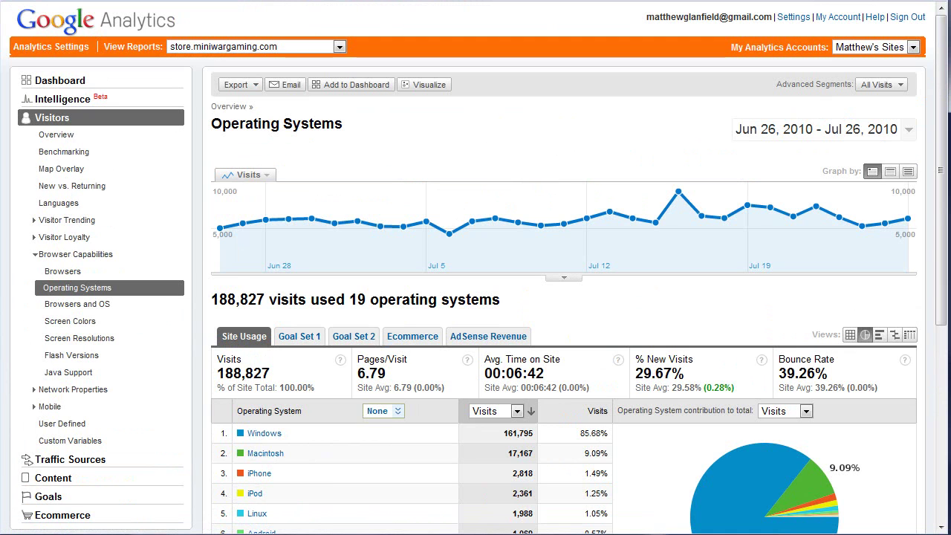
Step: Open the Map Overlay report and view the world map of visits by country
click(57, 171)
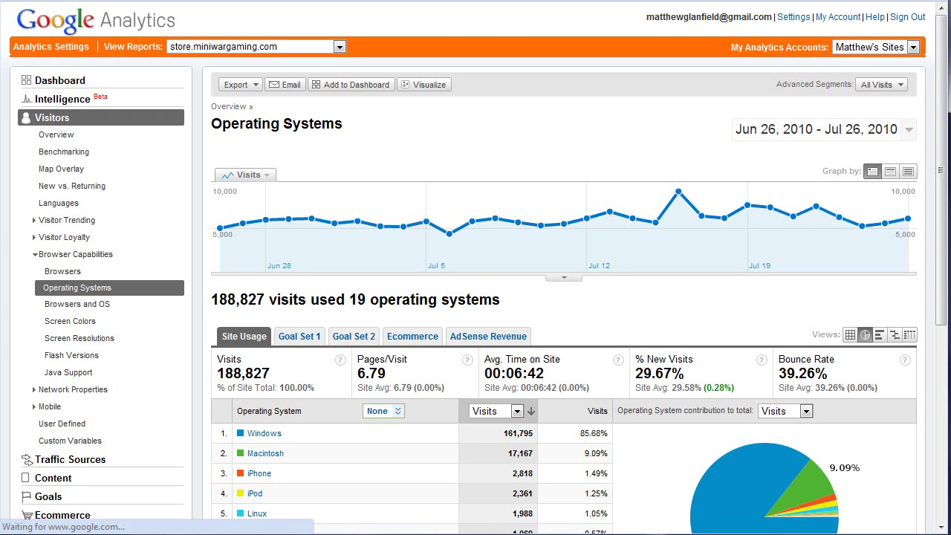
click(69, 172)
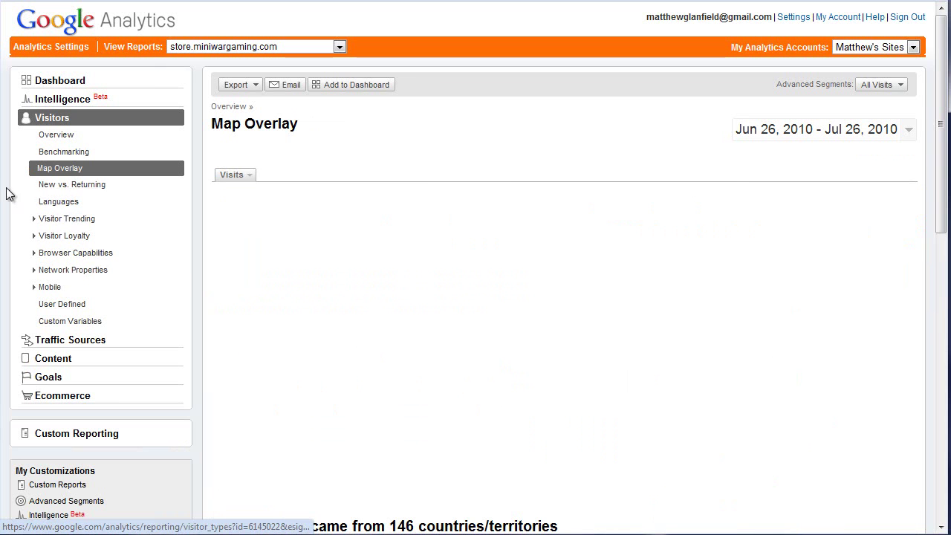
scroll(171, 339, down, 4)
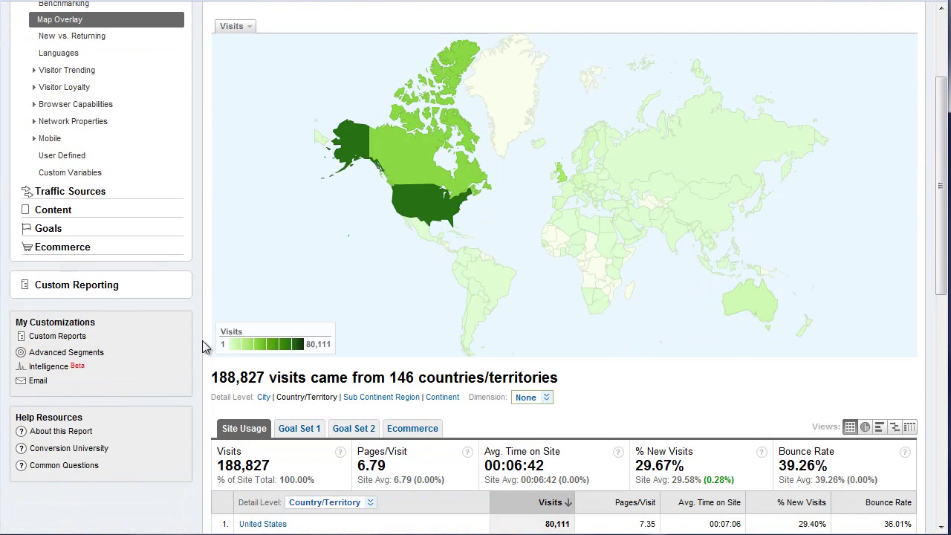
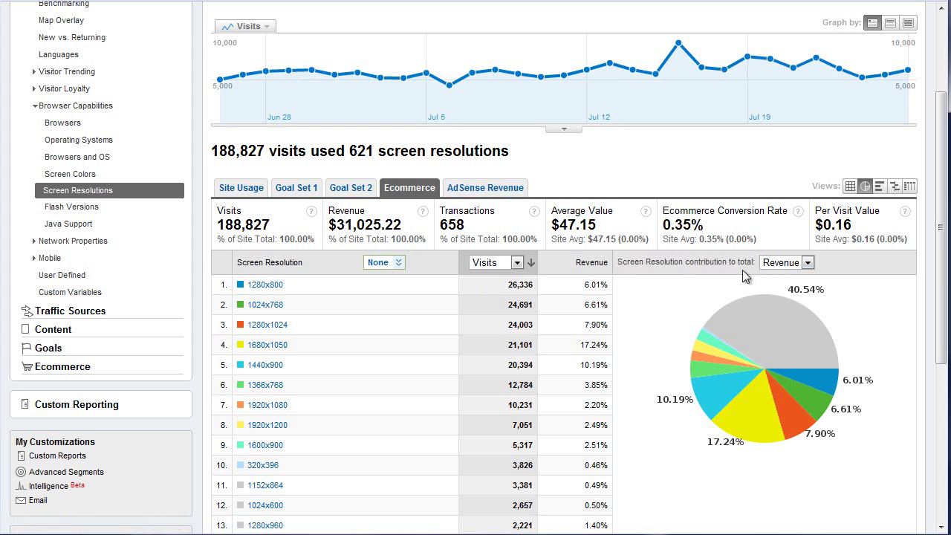
Step: Set both the table metric and the contribution chart of the Screen Resolutions ecommerce report to Transactions, and review the ranking
click(781, 266)
click(789, 299)
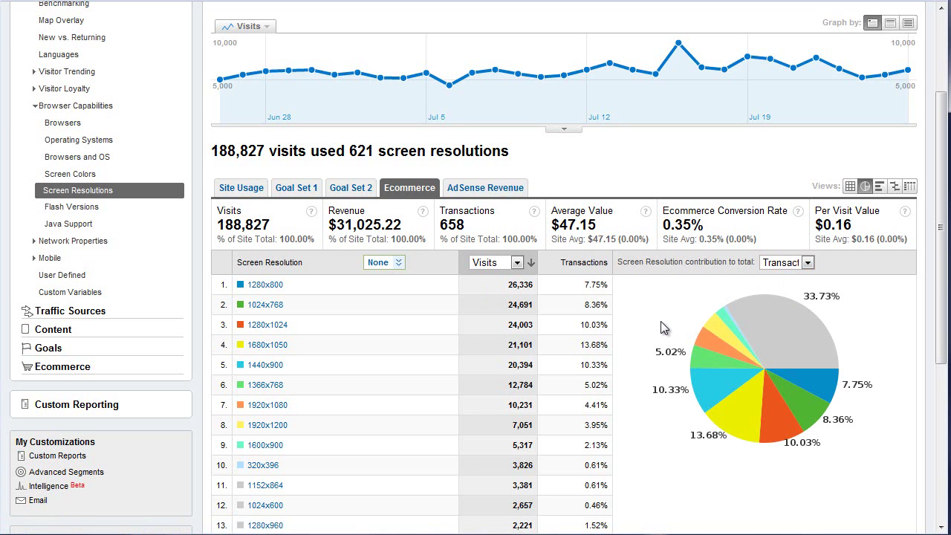
click(506, 265)
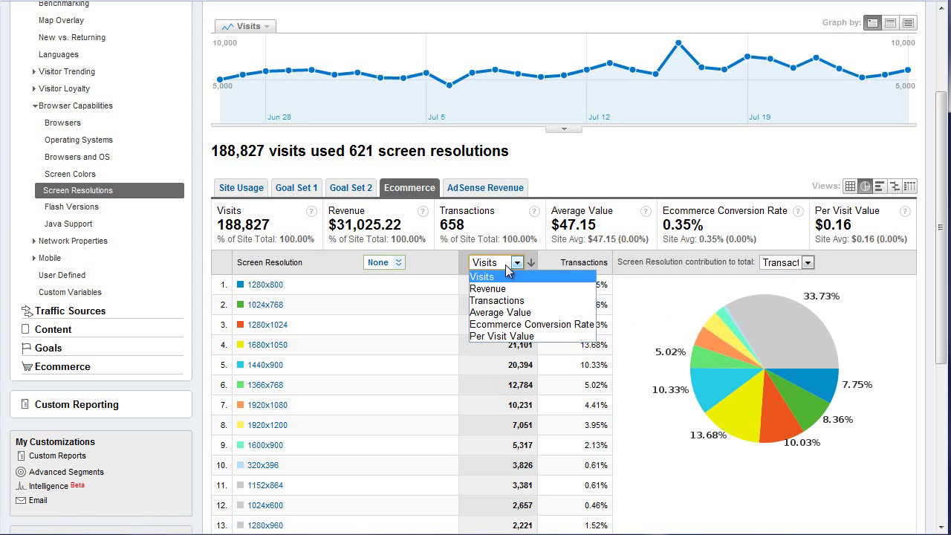
click(505, 300)
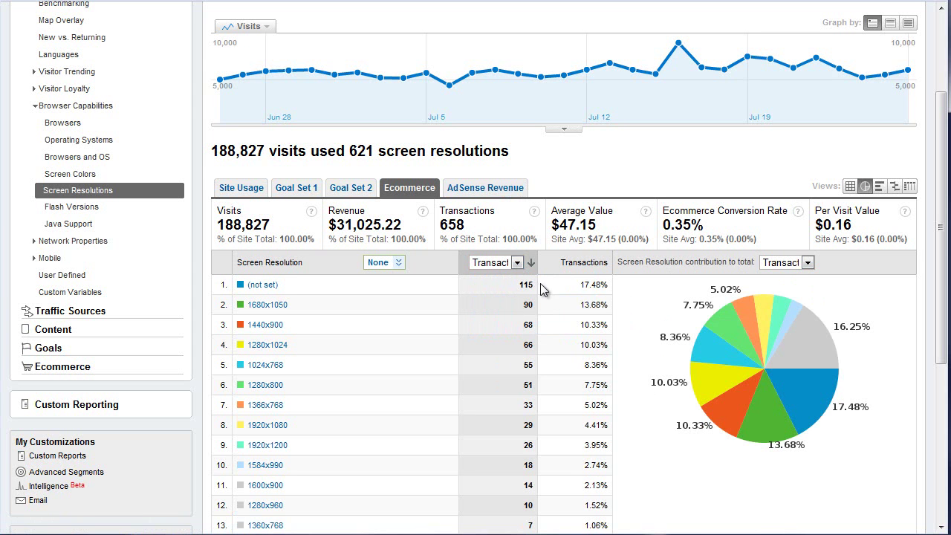
scroll(547, 414, down, 2)
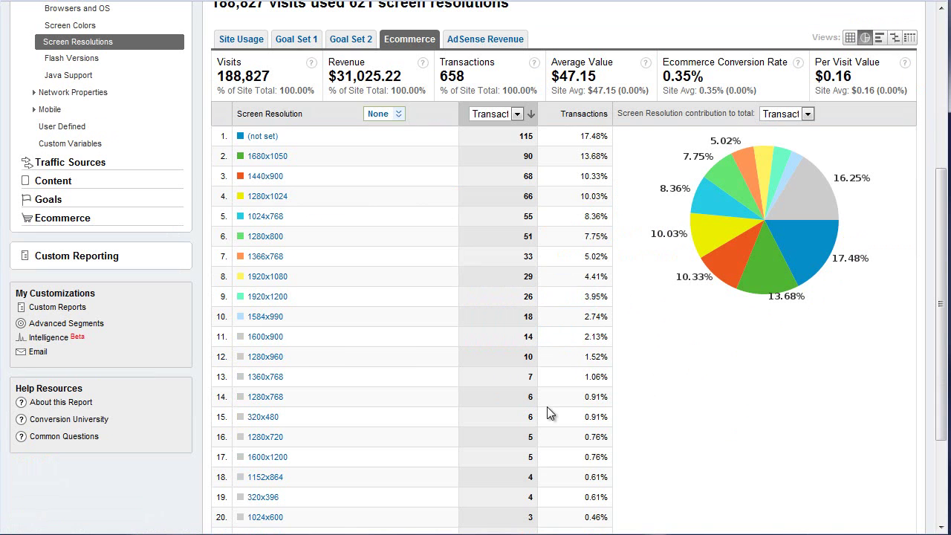
scroll(548, 410, up, 2)
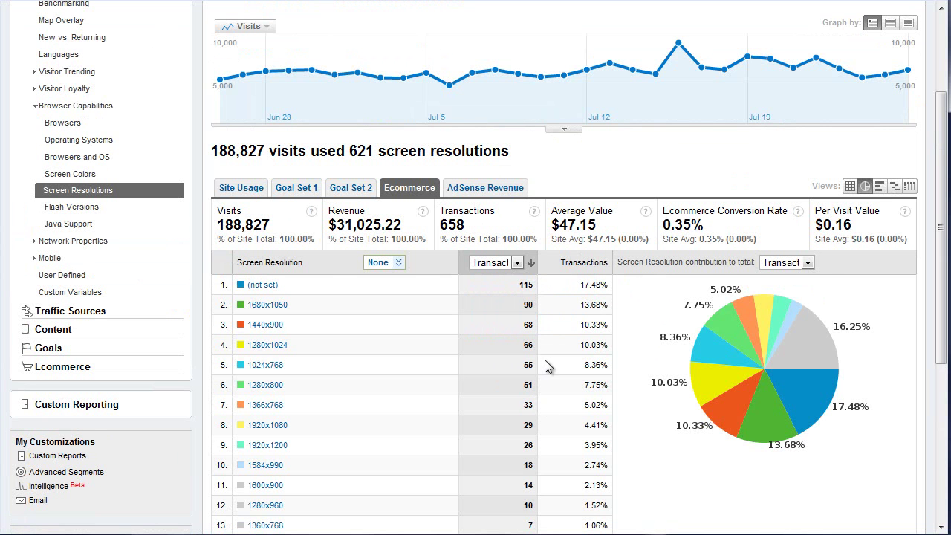
scroll(537, 353, down, 2)
scroll(540, 393, up, 1)
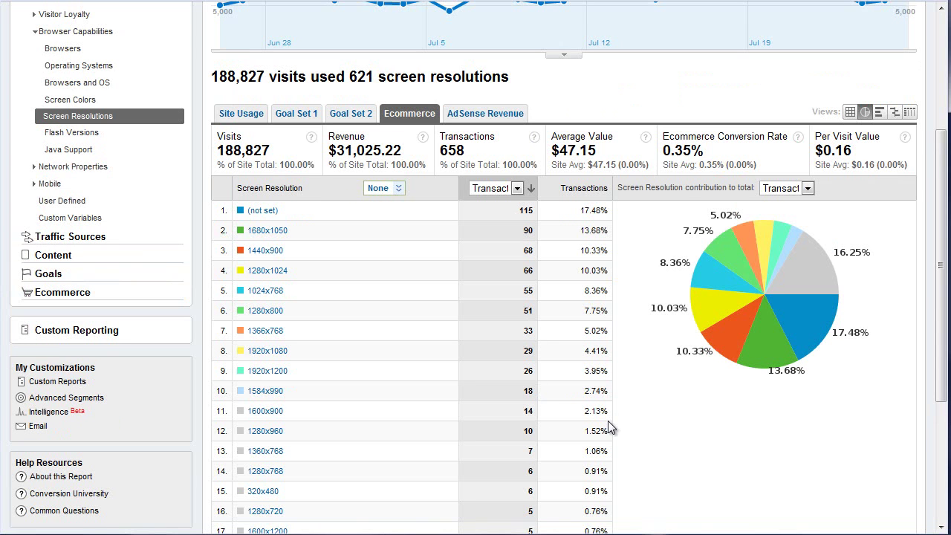
Step: Change the table metric of the Screen Resolutions ecommerce report to Revenue
scroll(574, 370, up, 1)
click(509, 262)
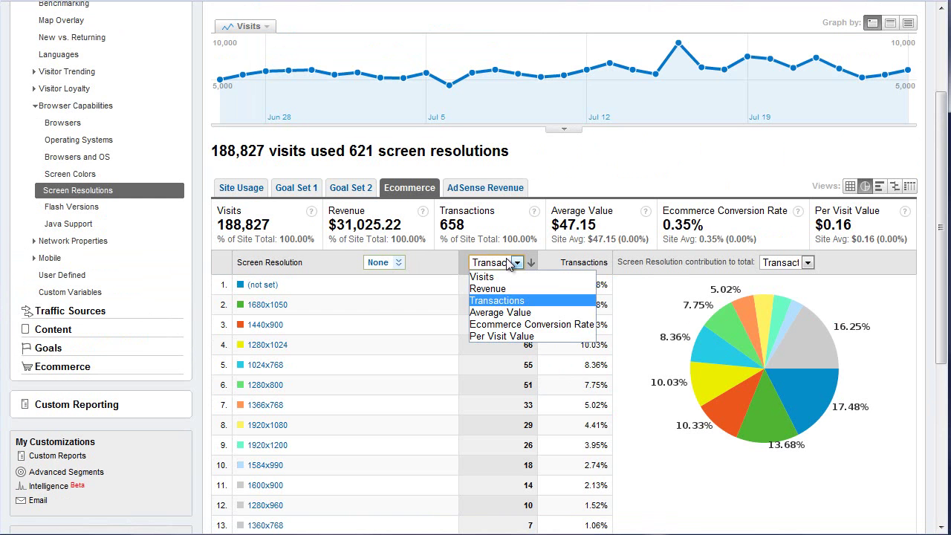
click(487, 288)
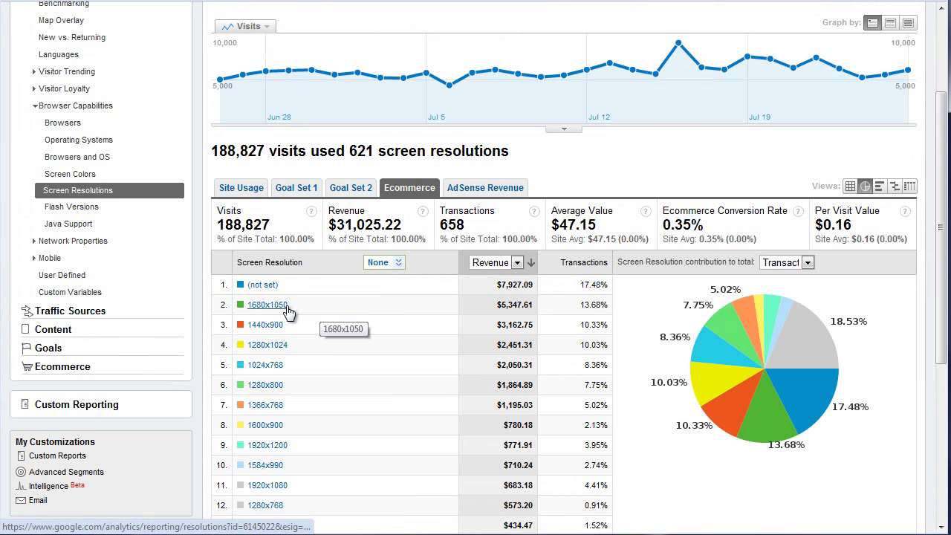
Step: Open the Map Overlay report and check the visits from Canada, the United States and the United Kingdom on the map
scroll(405, 346, up, 4)
click(64, 171)
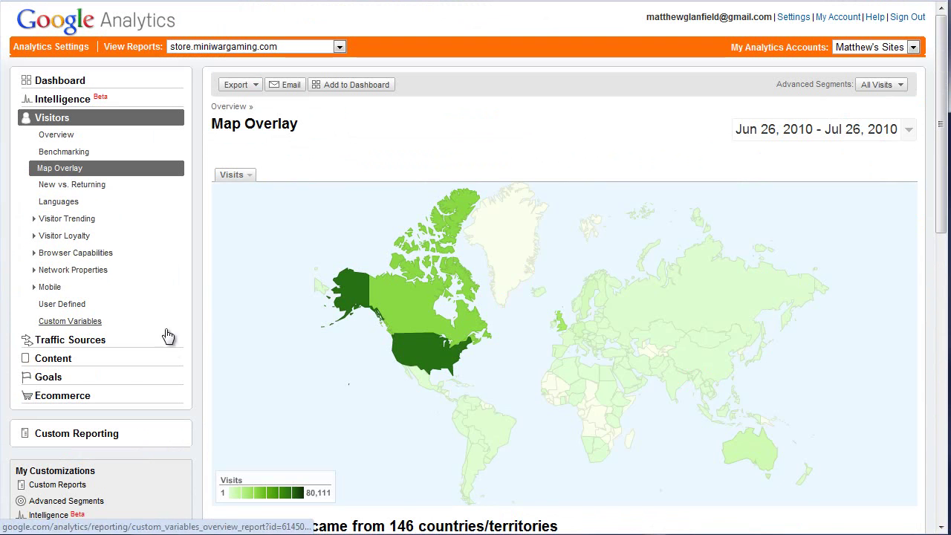
scroll(240, 361, down, 1)
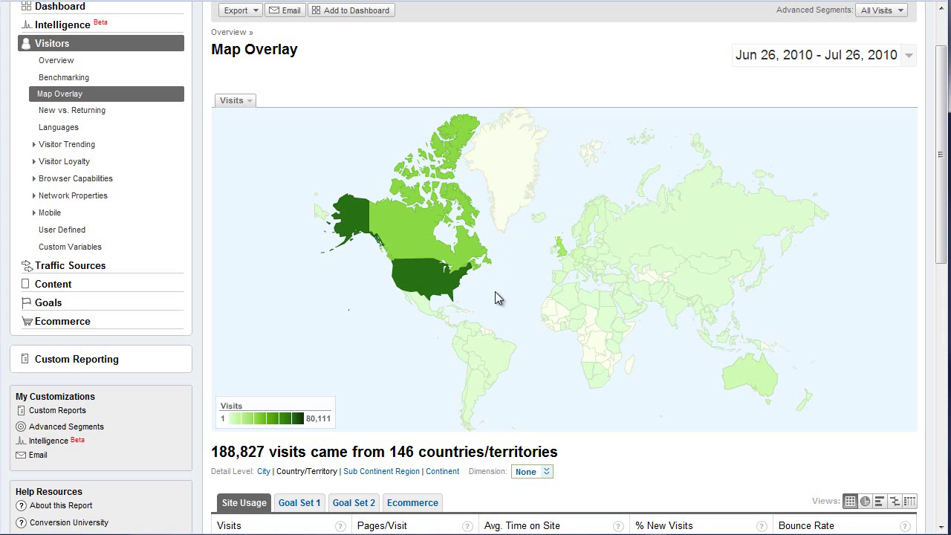
mouse_move(400, 230)
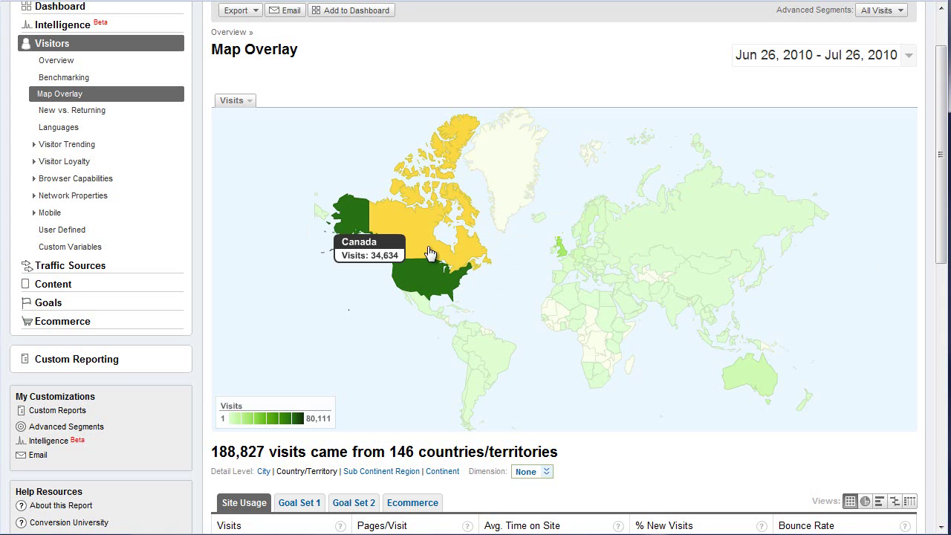
mouse_move(410, 275)
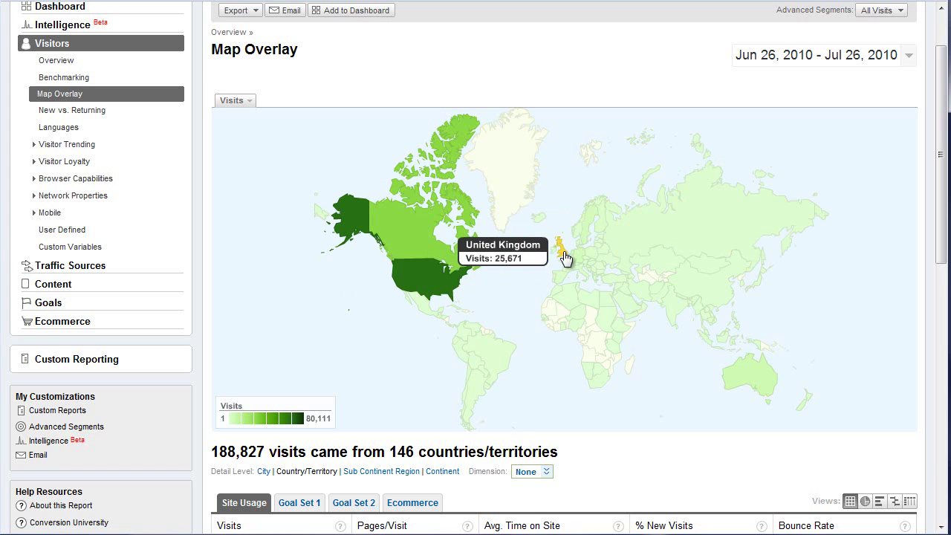
mouse_move(564, 254)
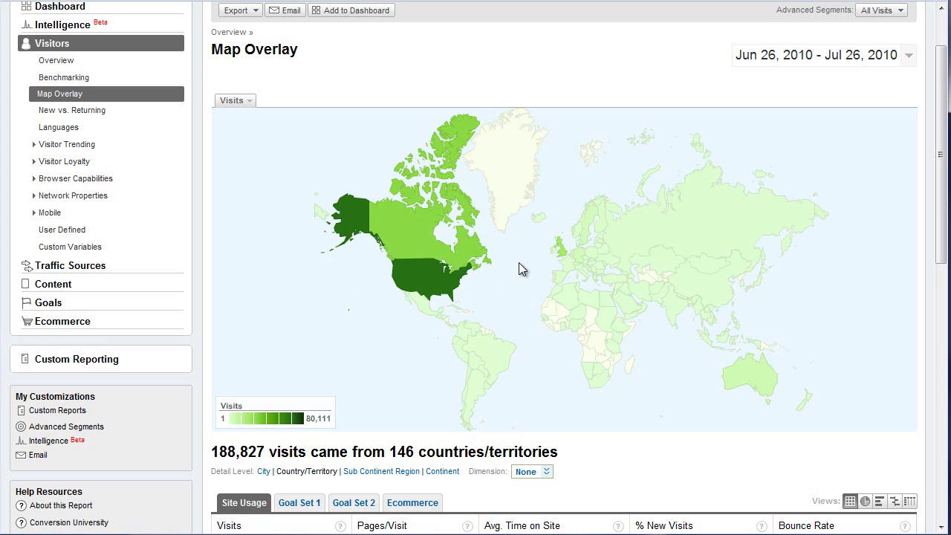
mouse_move(681, 306)
Step: Show the ecommerce figures in the country table and compare the revenue from Canada and the United States
scroll(531, 378, down, 4)
scroll(531, 374, down, 1)
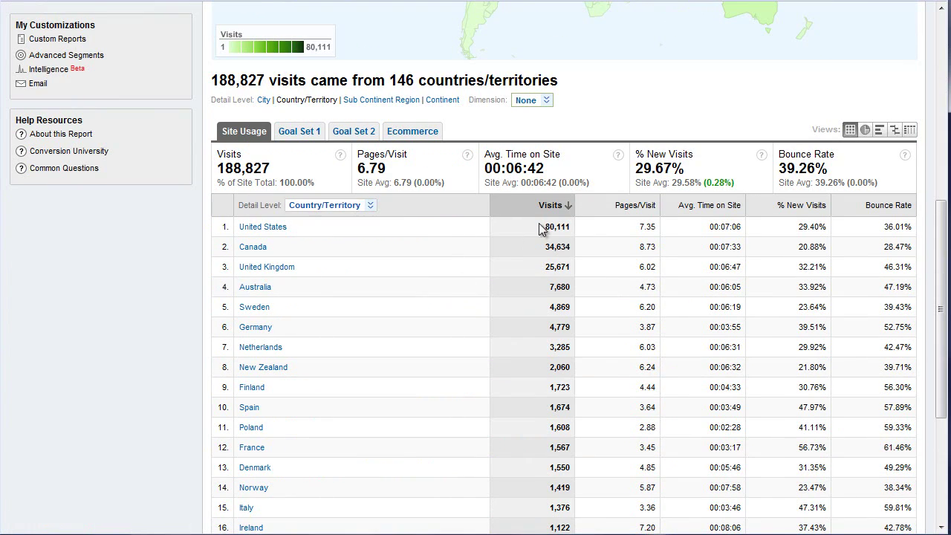
click(403, 131)
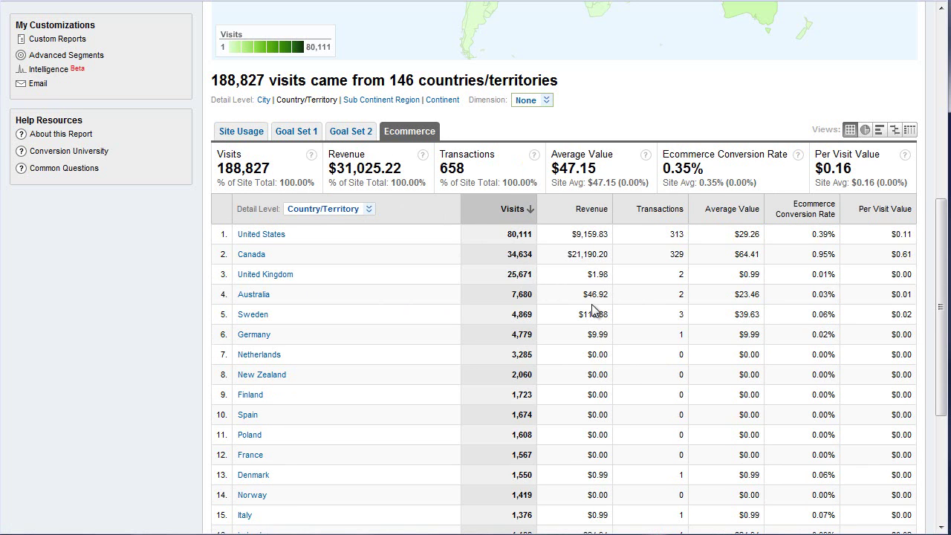
drag(567, 254, 566, 234)
click(606, 238)
click(565, 234)
scroll(596, 415, up, 6)
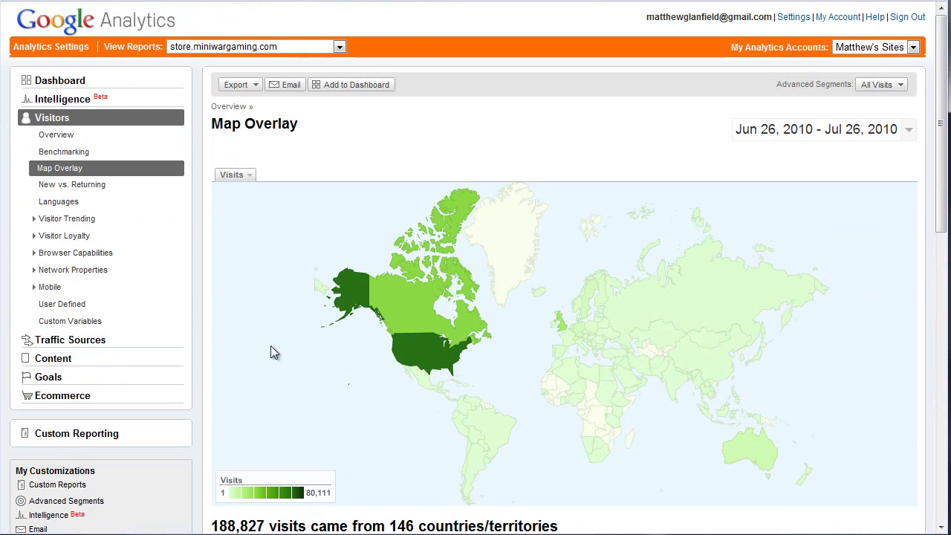